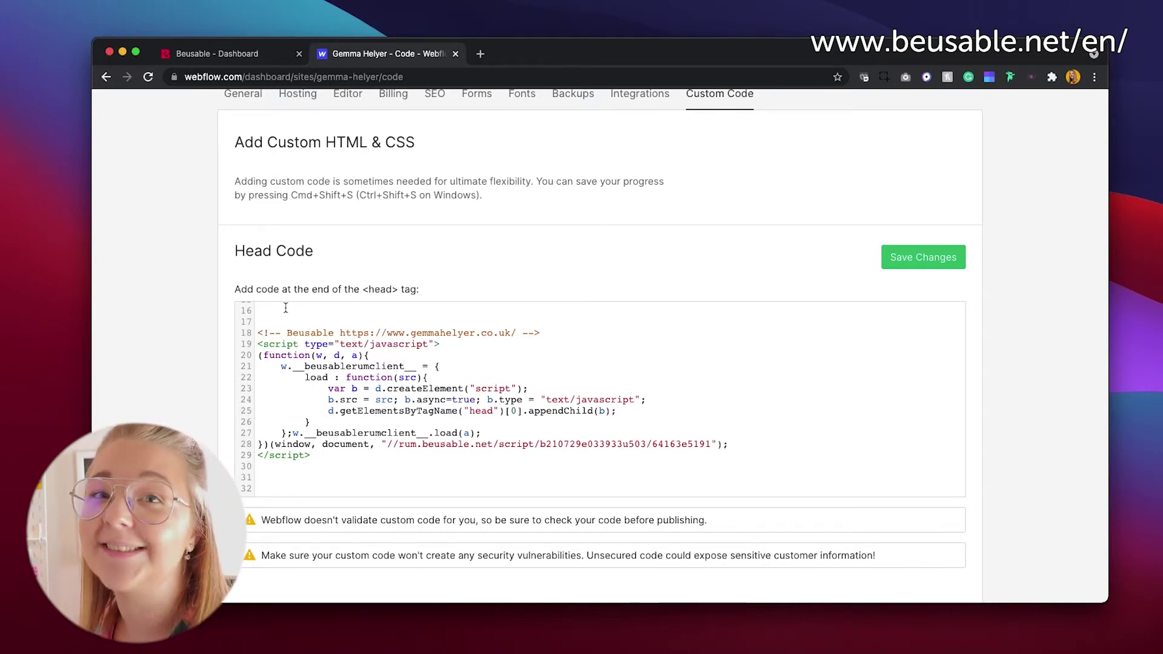
Open the home page's report from the dashboard and view its desktop Move, Scroll and Path heatmaps.
{"action": "key", "text": "super+w"}
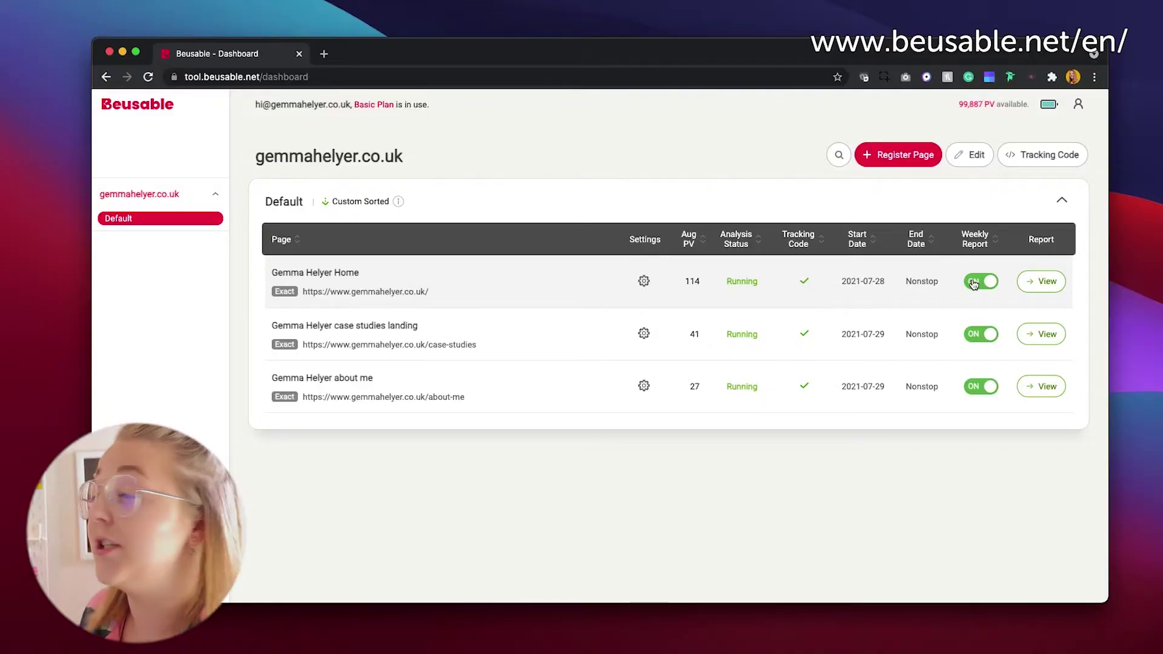
{"action": "left_click", "coordinate": [1032, 287]}
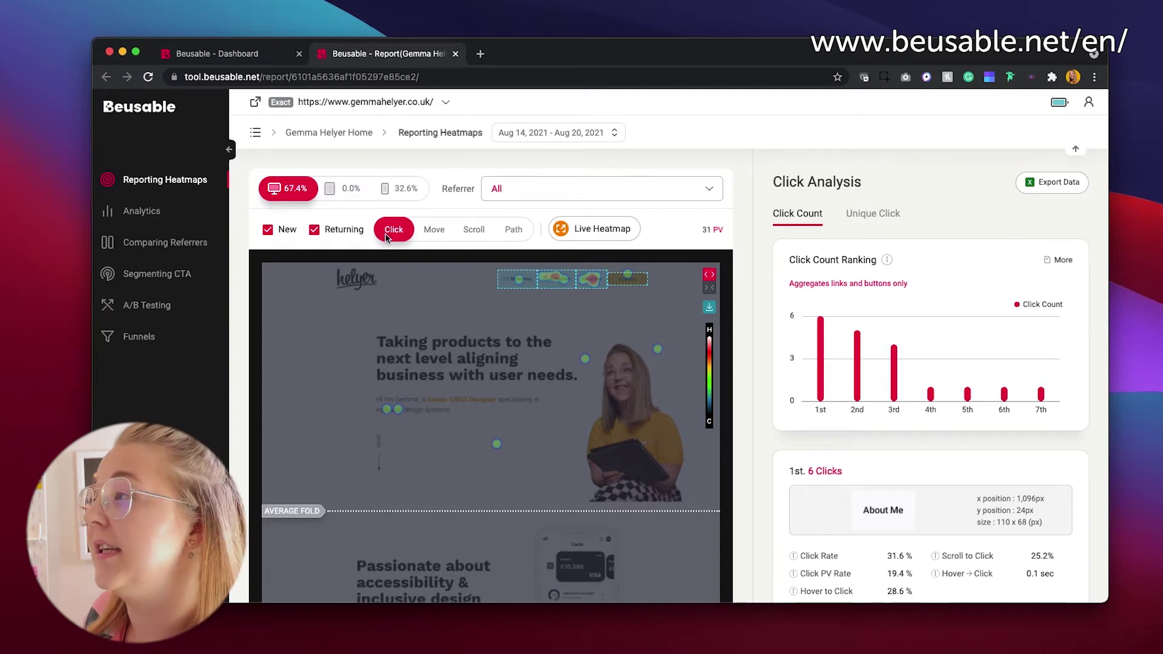
{"action": "left_click", "coordinate": [434, 235]}
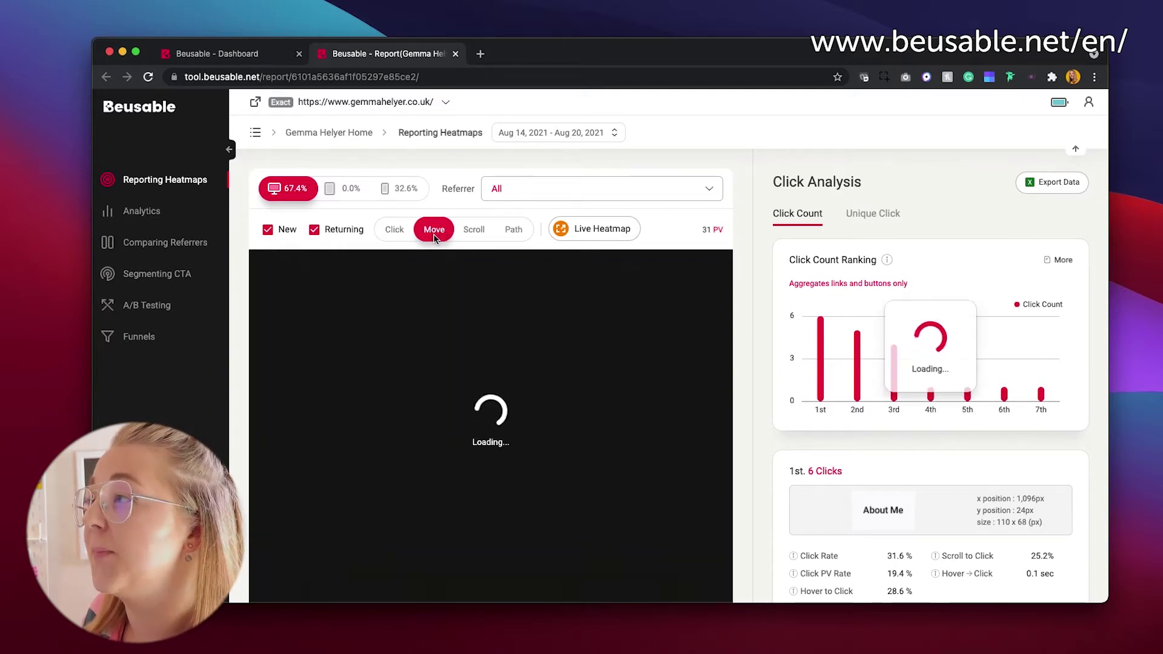
{"action": "left_click", "coordinate": [483, 231]}
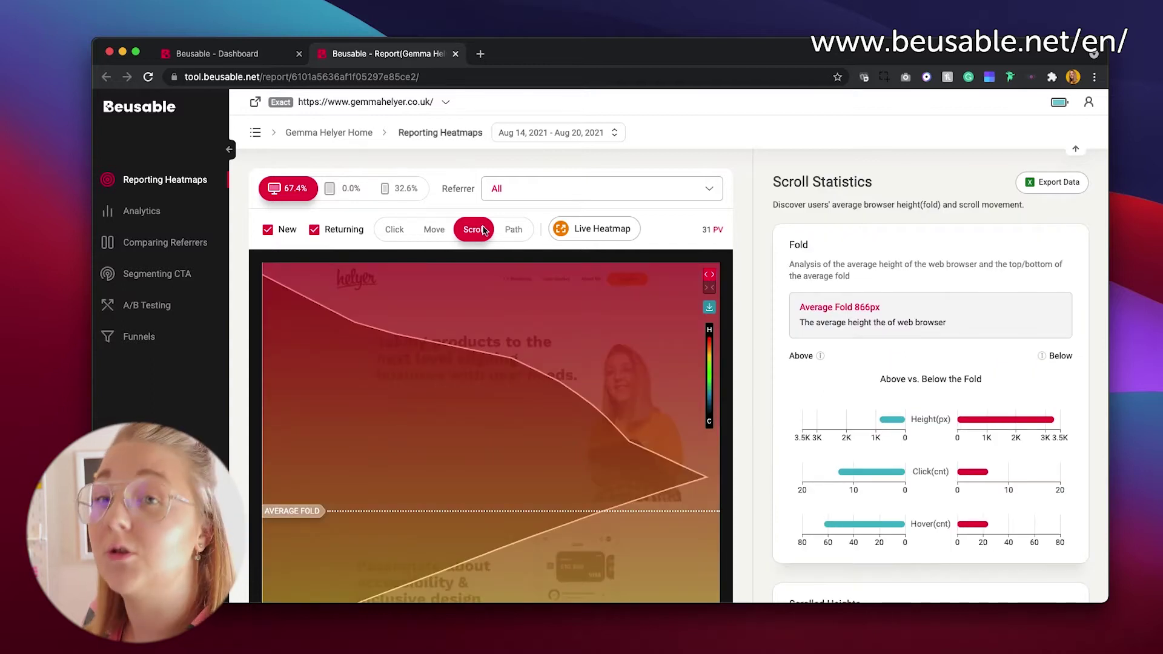
{"action": "left_click", "coordinate": [509, 230]}
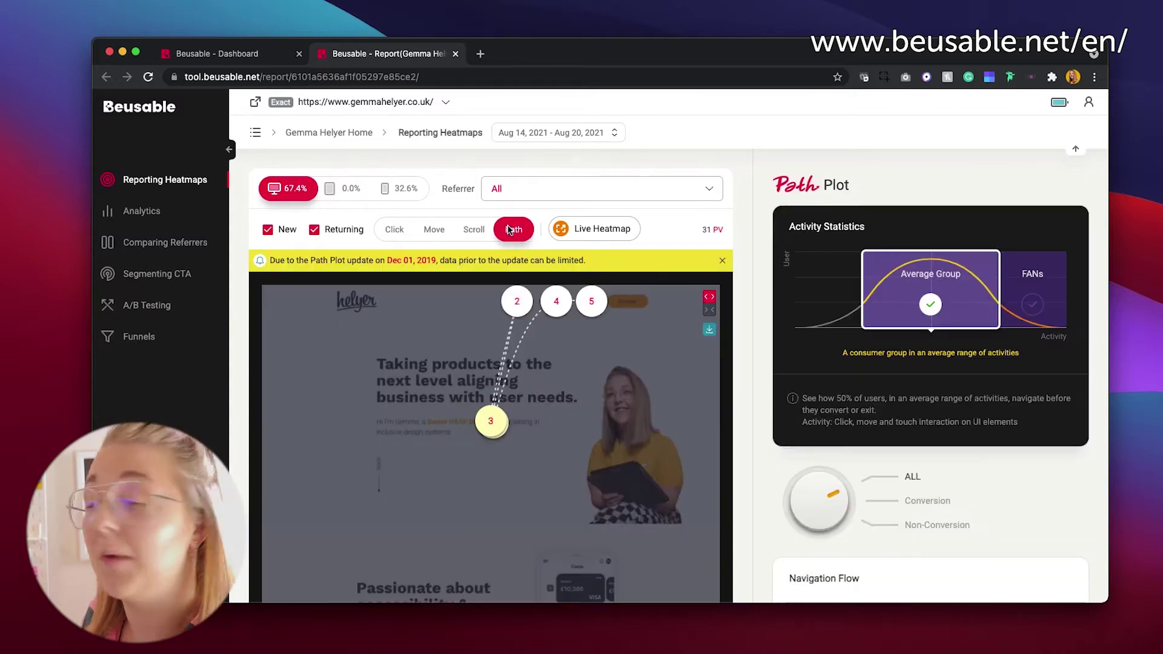
Return to the Scroll heatmap and examine it for mobile visitors near the top of the page.
{"action": "left_click", "coordinate": [467, 231]}
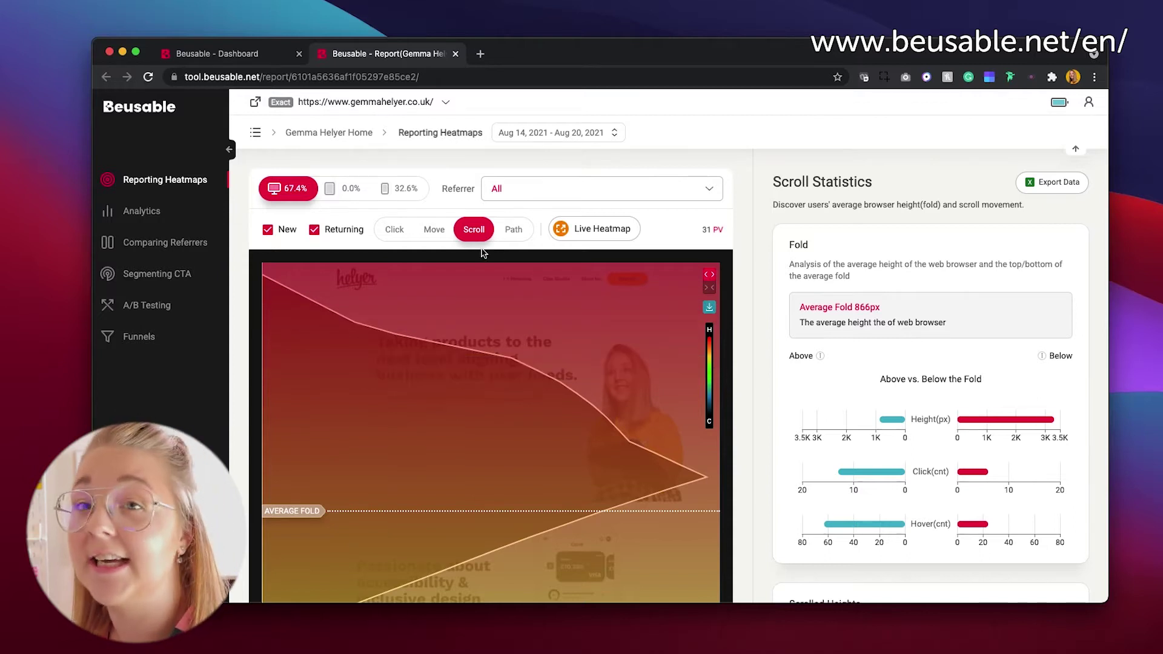
{"action": "left_click", "coordinate": [398, 190]}
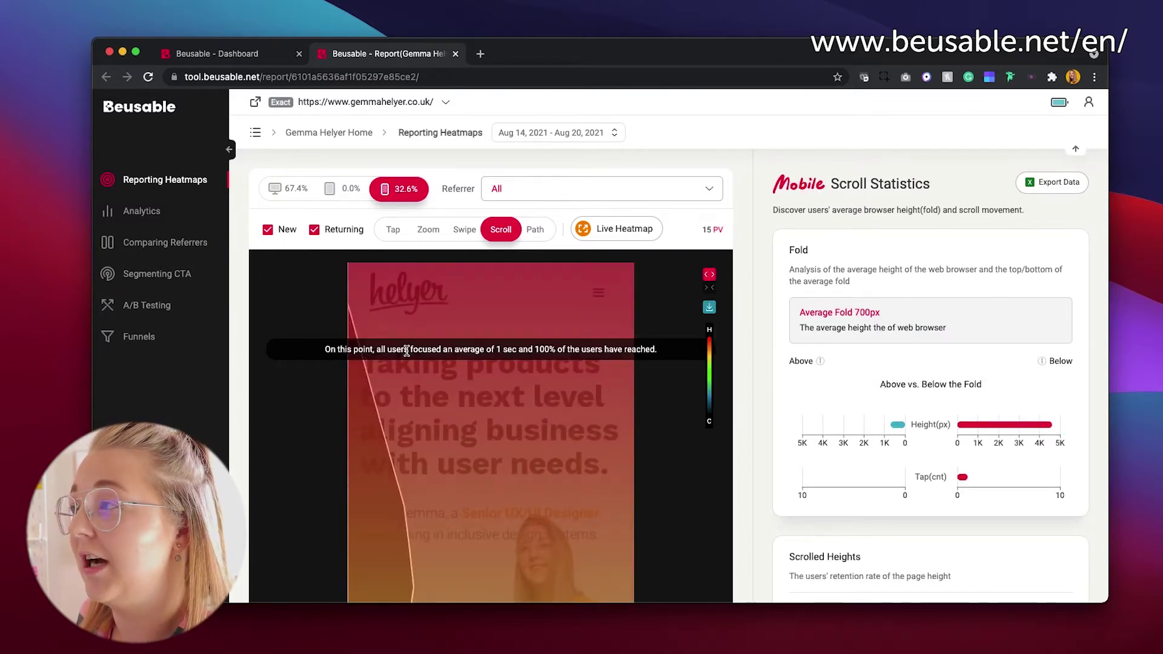
{"action": "scroll", "coordinate": [407, 356], "scroll_direction": "down", "scroll_amount": 2}
{"action": "scroll", "coordinate": [406, 354], "scroll_direction": "down", "scroll_amount": 5}
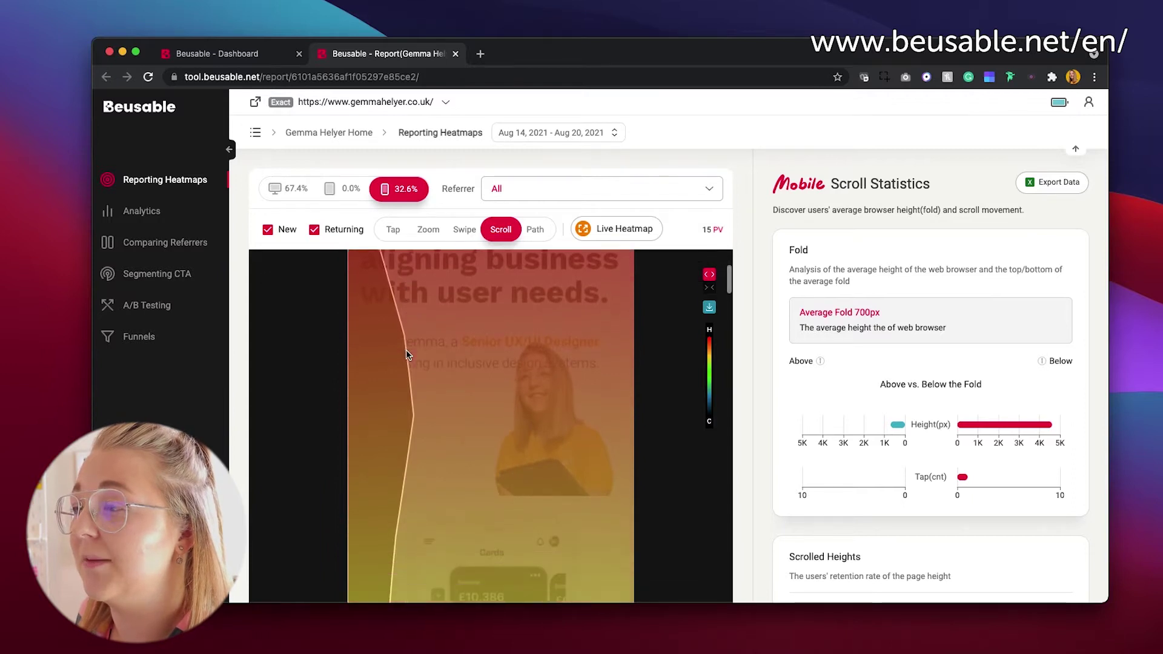
{"action": "scroll", "coordinate": [405, 354], "scroll_direction": "up", "scroll_amount": 4}
{"action": "scroll", "coordinate": [406, 354], "scroll_direction": "up", "scroll_amount": 3}
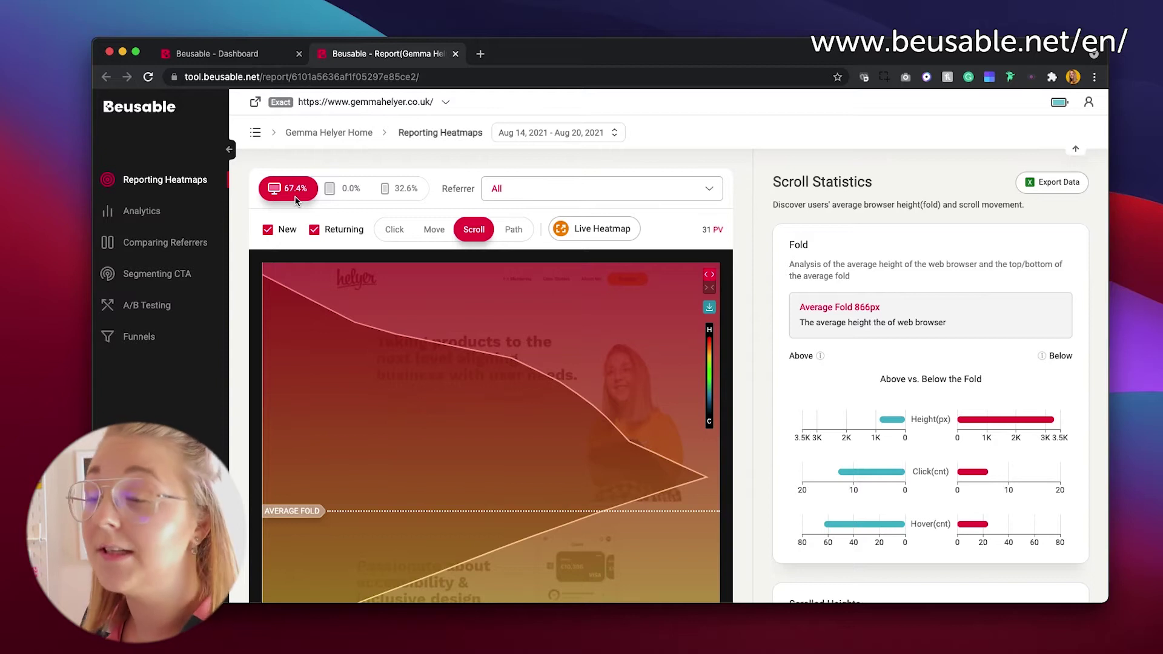
Examine the desktop Scroll heatmap for user attention and reach above and below the average fold.
{"action": "mouse_move", "coordinate": [284, 515]}
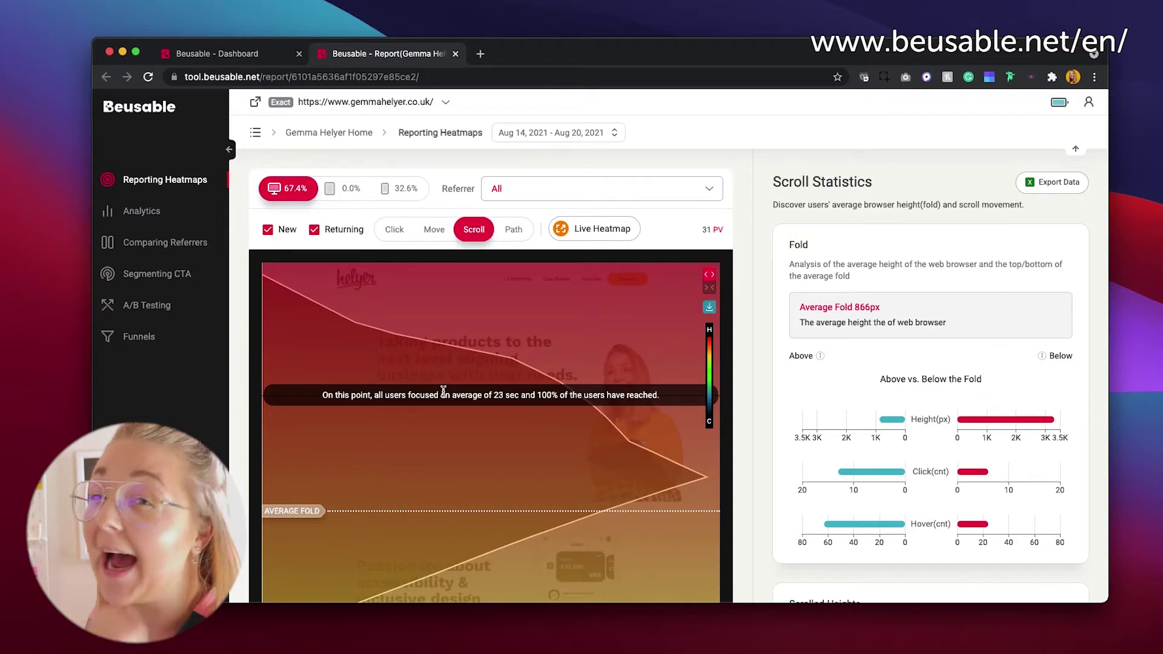
{"action": "scroll", "coordinate": [448, 400], "scroll_direction": "down", "scroll_amount": 5}
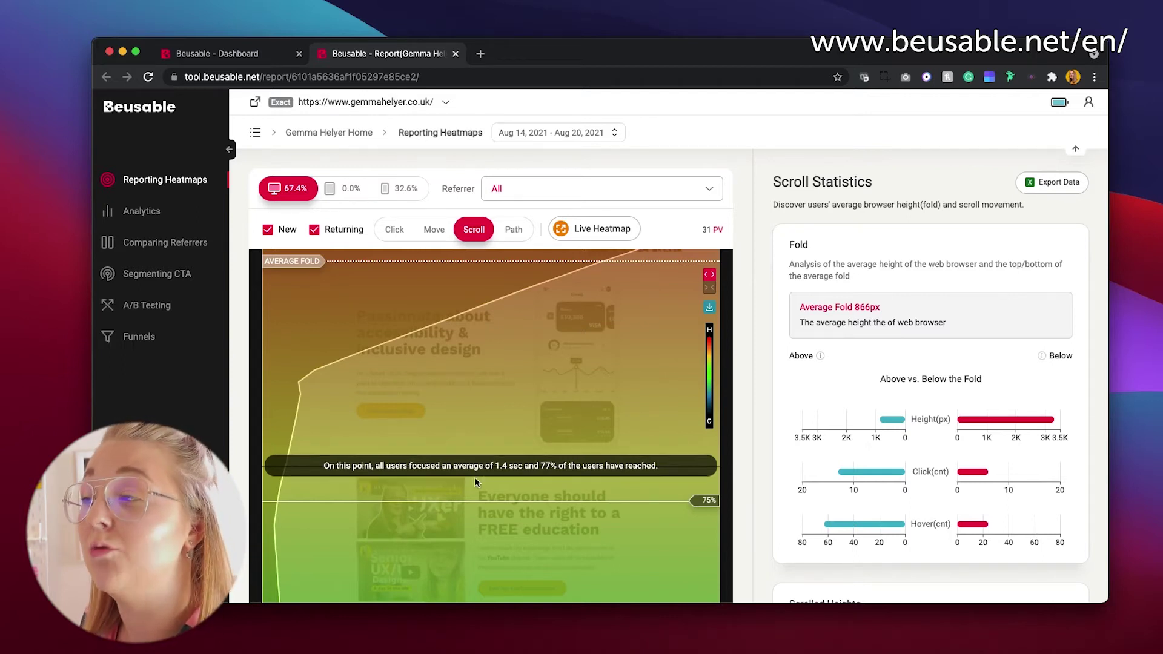
{"action": "scroll", "coordinate": [517, 484], "scroll_direction": "up", "scroll_amount": 3}
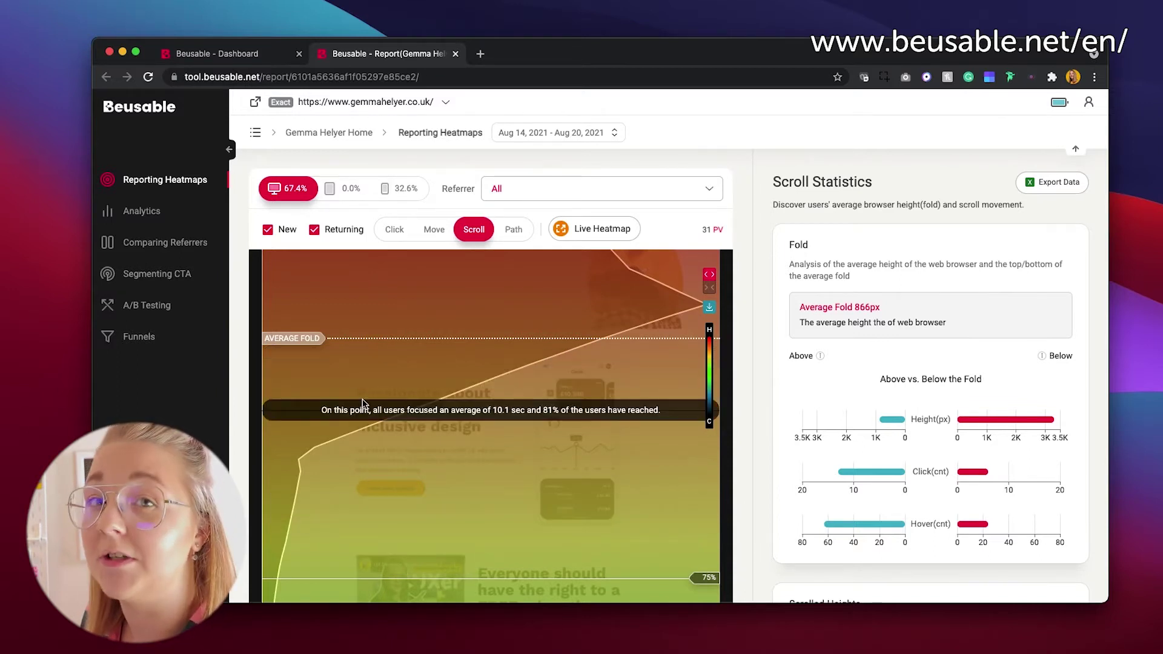
{"action": "scroll", "coordinate": [514, 442], "scroll_direction": "down", "scroll_amount": 3}
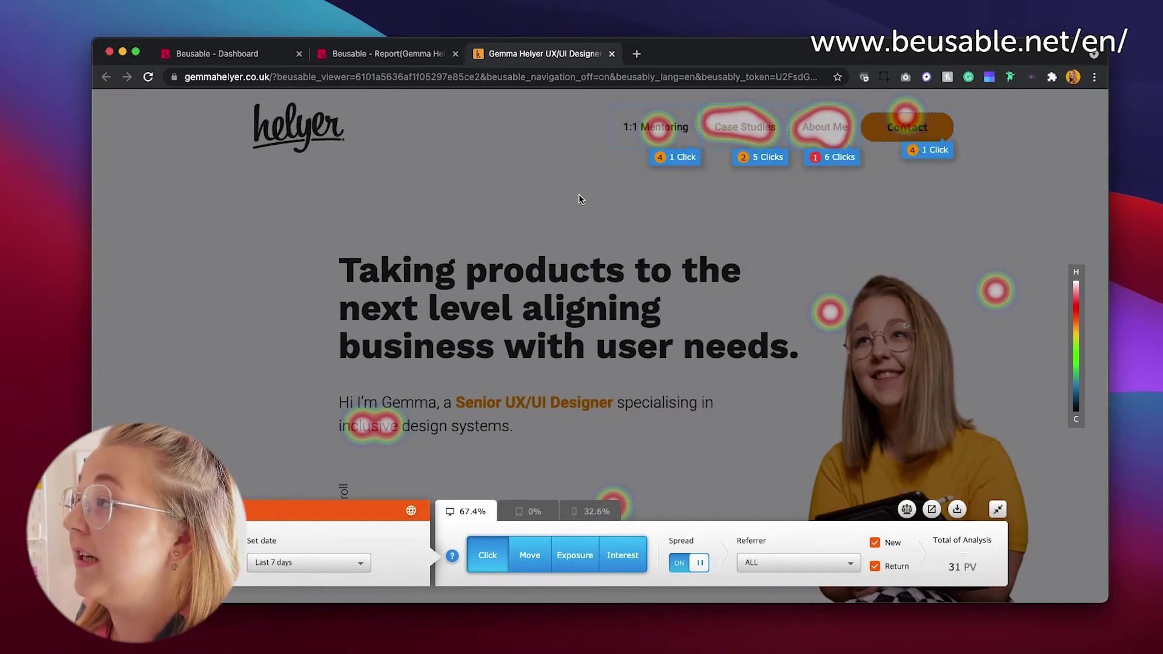
Inspect the click statistics of the Case Studies and Contact navigation links in the desktop Live Heatmap.
{"action": "mouse_move", "coordinate": [746, 142]}
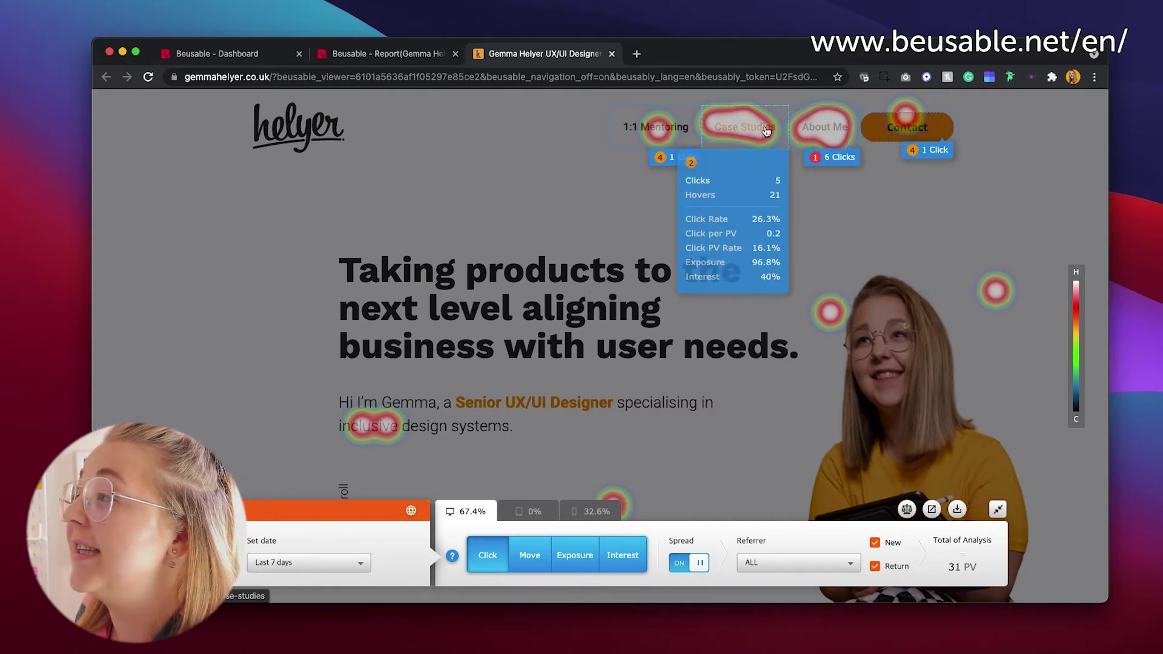
{"action": "mouse_move", "coordinate": [899, 124]}
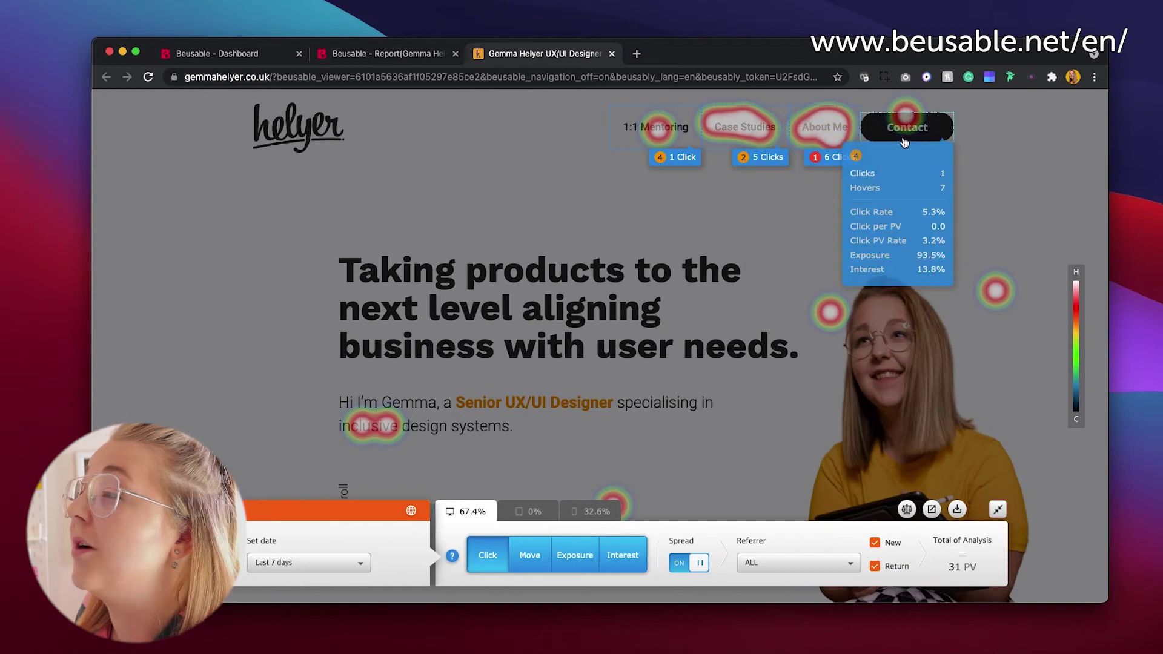
{"action": "scroll", "coordinate": [388, 290], "scroll_direction": "up", "scroll_amount": 2}
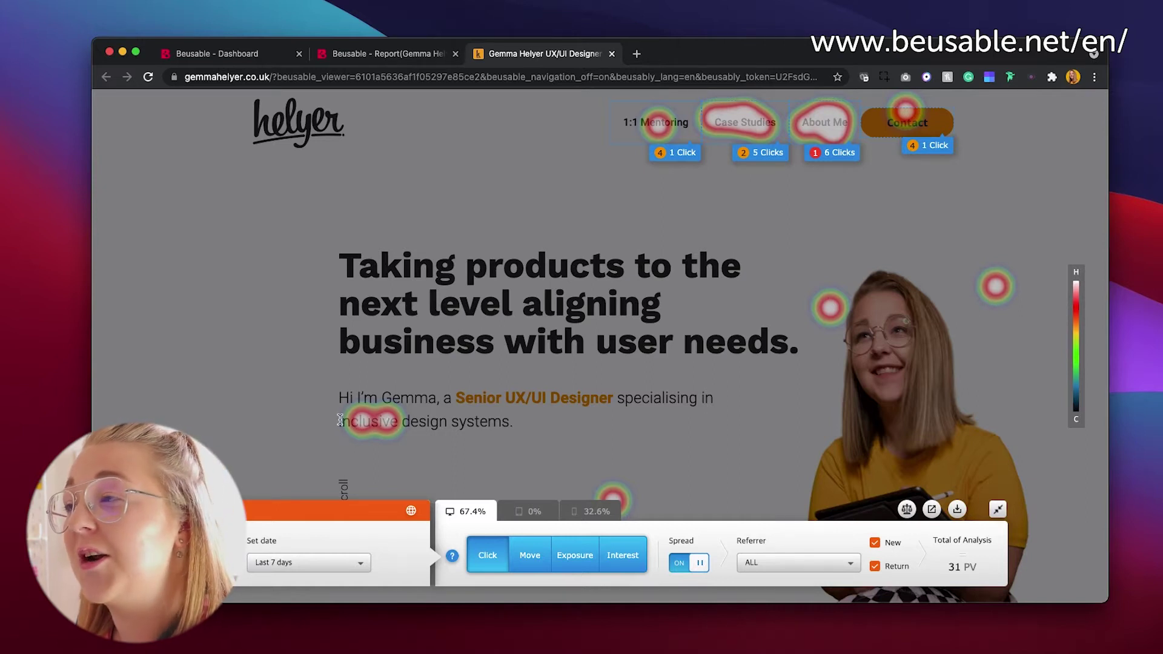
Examine the desktop click hotspots down the live page, from the hero through the case studies and YouTube sections to Instagram.
{"action": "scroll", "coordinate": [342, 417], "scroll_direction": "down", "scroll_amount": 1}
{"action": "scroll", "coordinate": [342, 417], "scroll_direction": "down", "scroll_amount": 2}
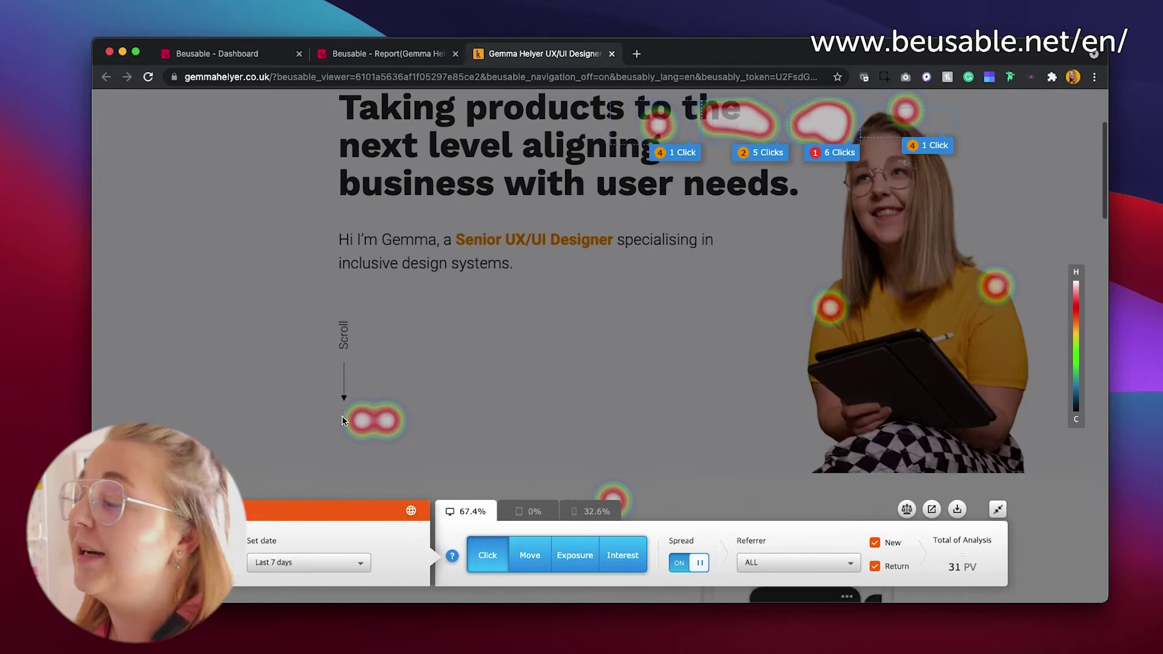
{"action": "scroll", "coordinate": [342, 417], "scroll_direction": "down", "scroll_amount": 3}
{"action": "scroll", "coordinate": [342, 420], "scroll_direction": "down", "scroll_amount": 3}
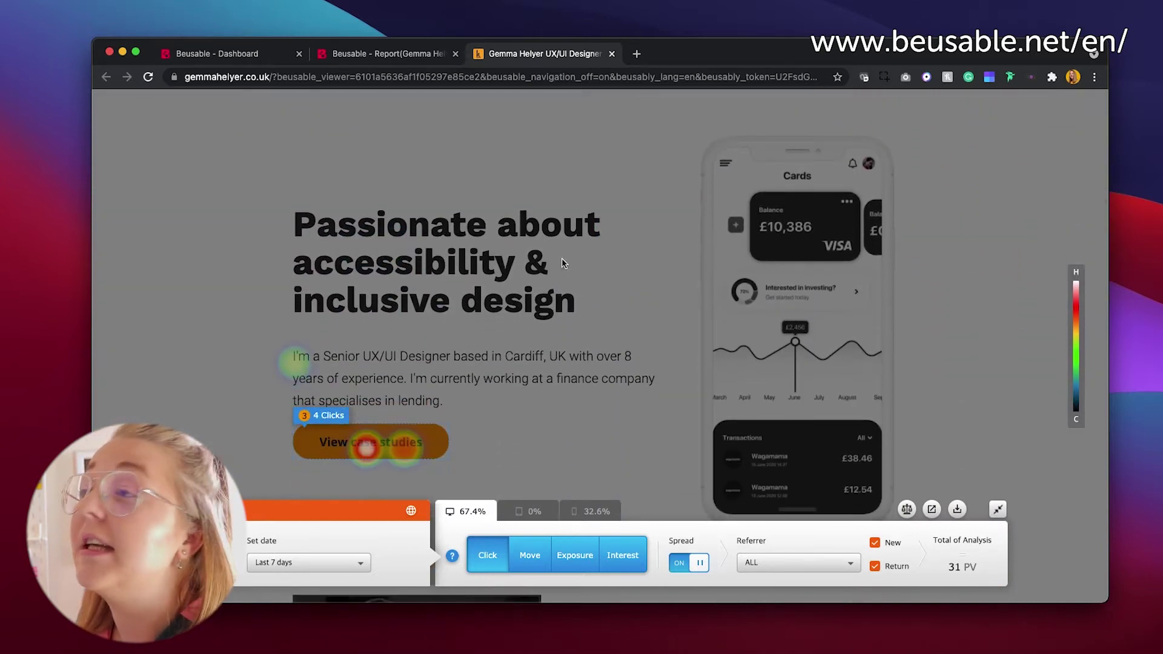
{"action": "mouse_move", "coordinate": [363, 437]}
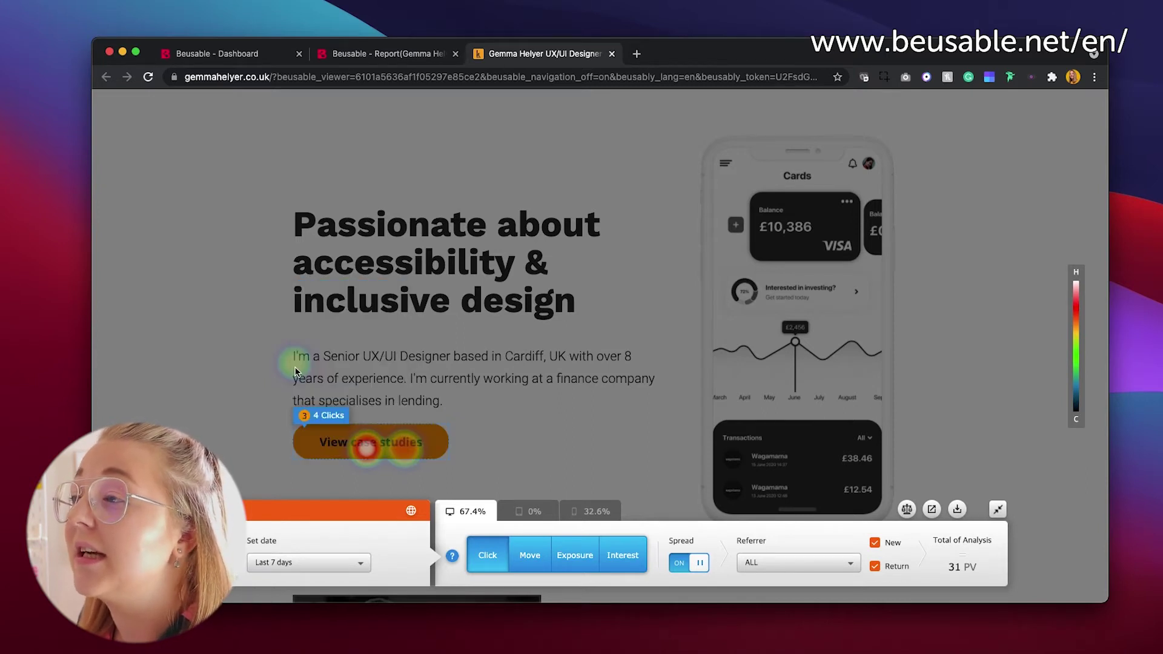
{"action": "scroll", "coordinate": [401, 359], "scroll_direction": "down", "scroll_amount": 5}
{"action": "scroll", "coordinate": [403, 359], "scroll_direction": "down", "scroll_amount": 2}
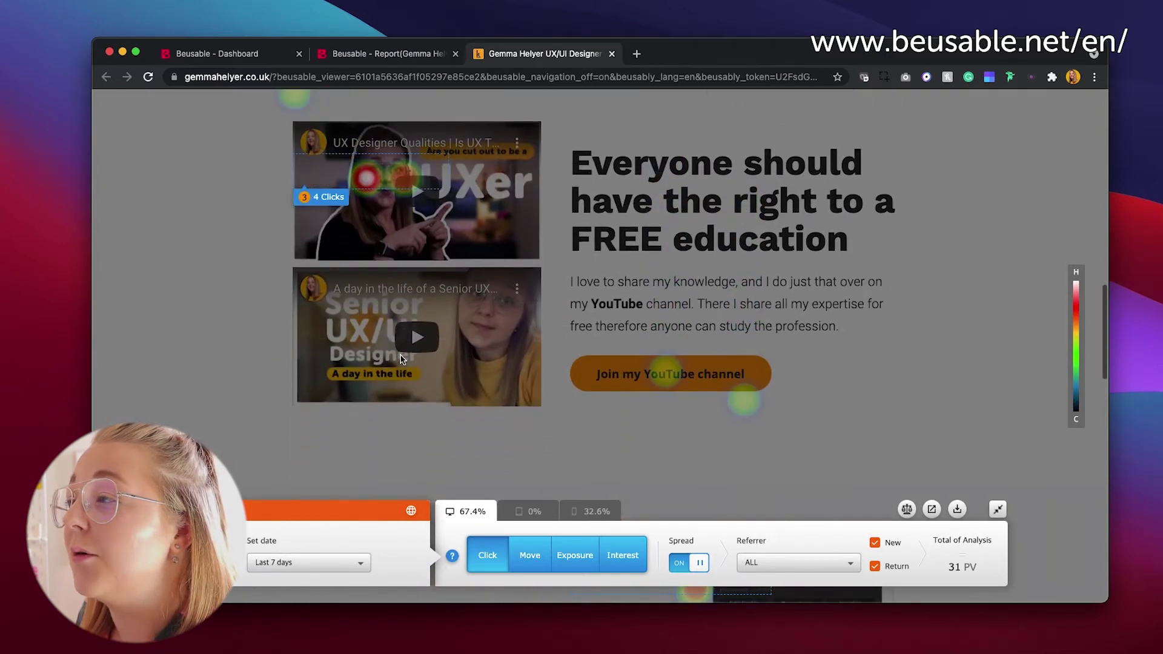
{"action": "scroll", "coordinate": [403, 359], "scroll_direction": "up", "scroll_amount": 1}
{"action": "scroll", "coordinate": [399, 359], "scroll_direction": "down", "scroll_amount": 1}
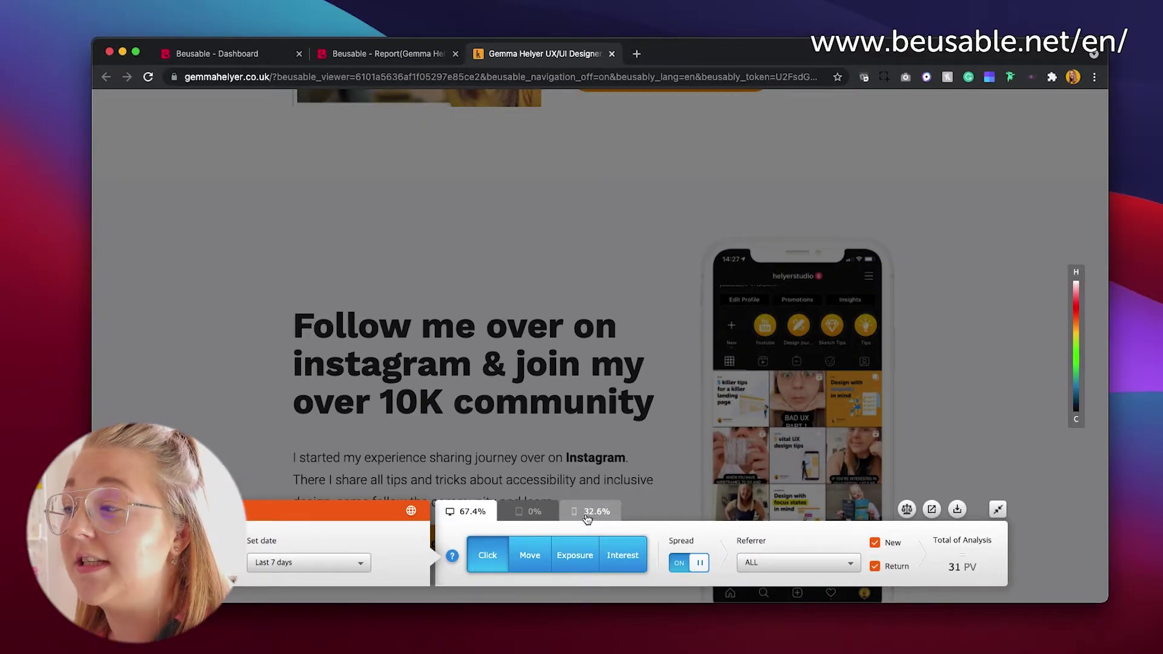
Switch the Live Heatmap to mobile and examine where visitors tap, from the menu icon down the page.
{"action": "left_click", "coordinate": [590, 512]}
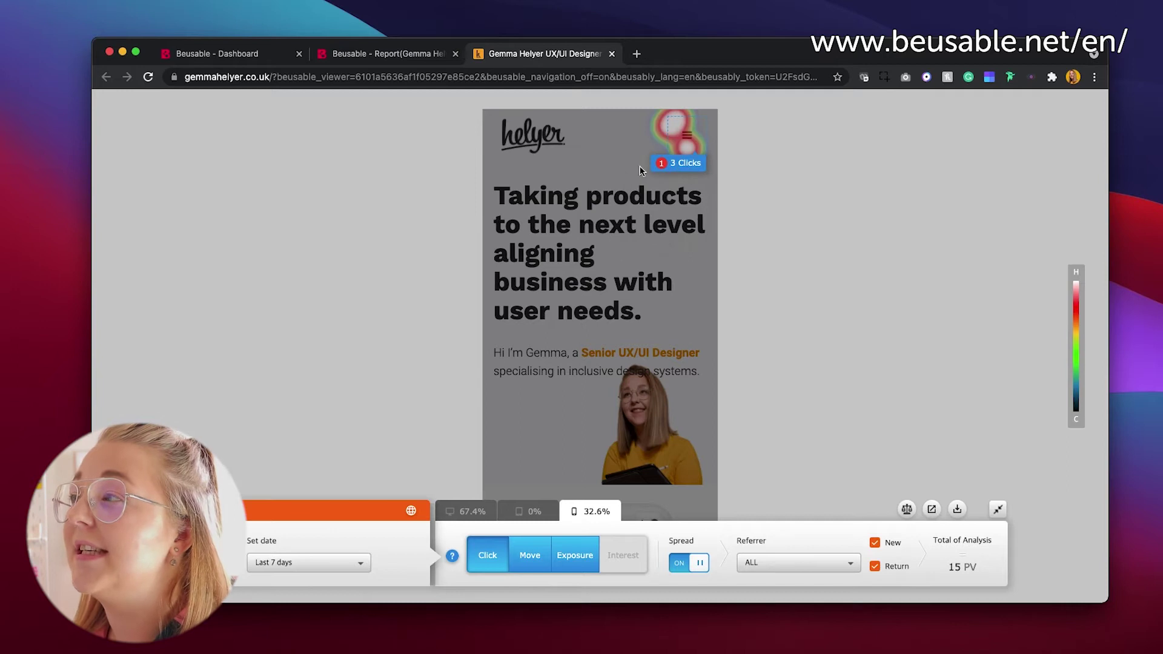
{"action": "mouse_move", "coordinate": [682, 139]}
{"action": "scroll", "coordinate": [563, 191], "scroll_direction": "down", "scroll_amount": 10}
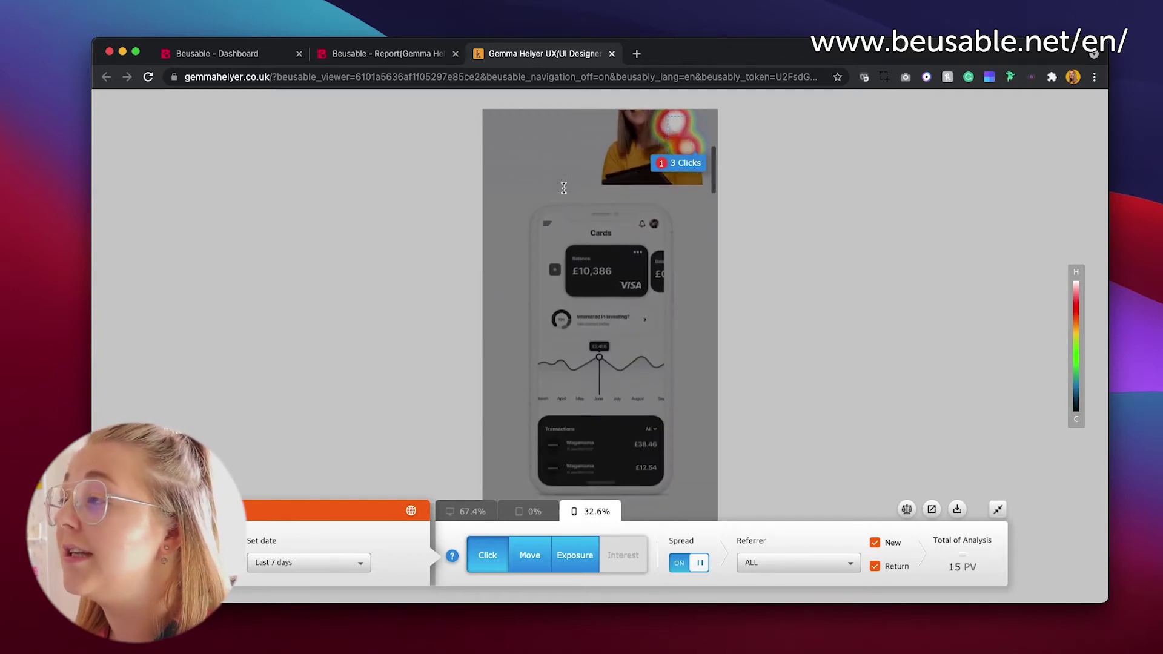
{"action": "scroll", "coordinate": [563, 191], "scroll_direction": "down", "scroll_amount": 10}
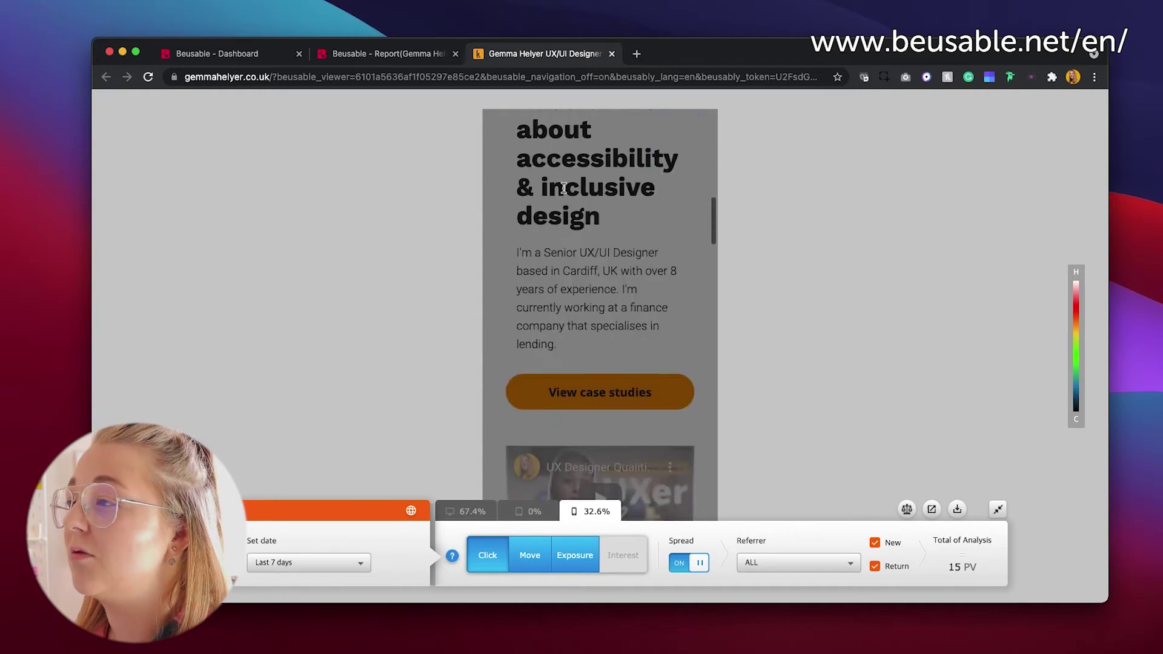
{"action": "scroll", "coordinate": [563, 188], "scroll_direction": "down", "scroll_amount": 5}
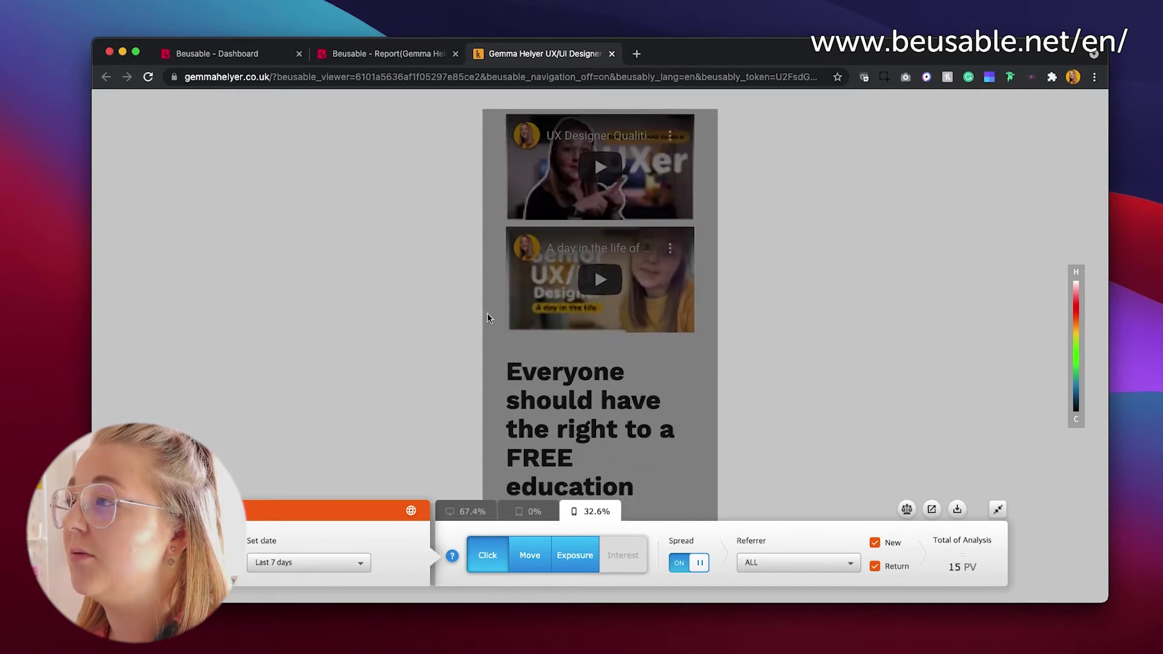
{"action": "scroll", "coordinate": [485, 322], "scroll_direction": "down", "scroll_amount": 5}
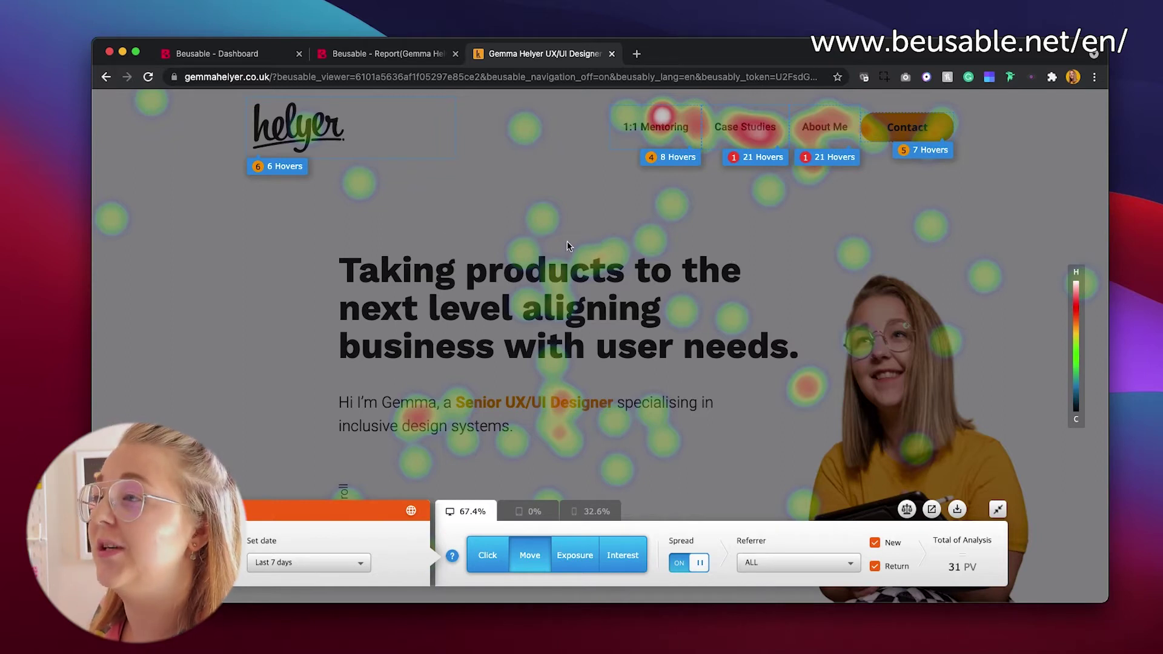
Examine the desktop Move heatmap for hover hotspots in the live page's navigation and hero section.
{"action": "scroll", "coordinate": [374, 394], "scroll_direction": "down", "scroll_amount": 10}
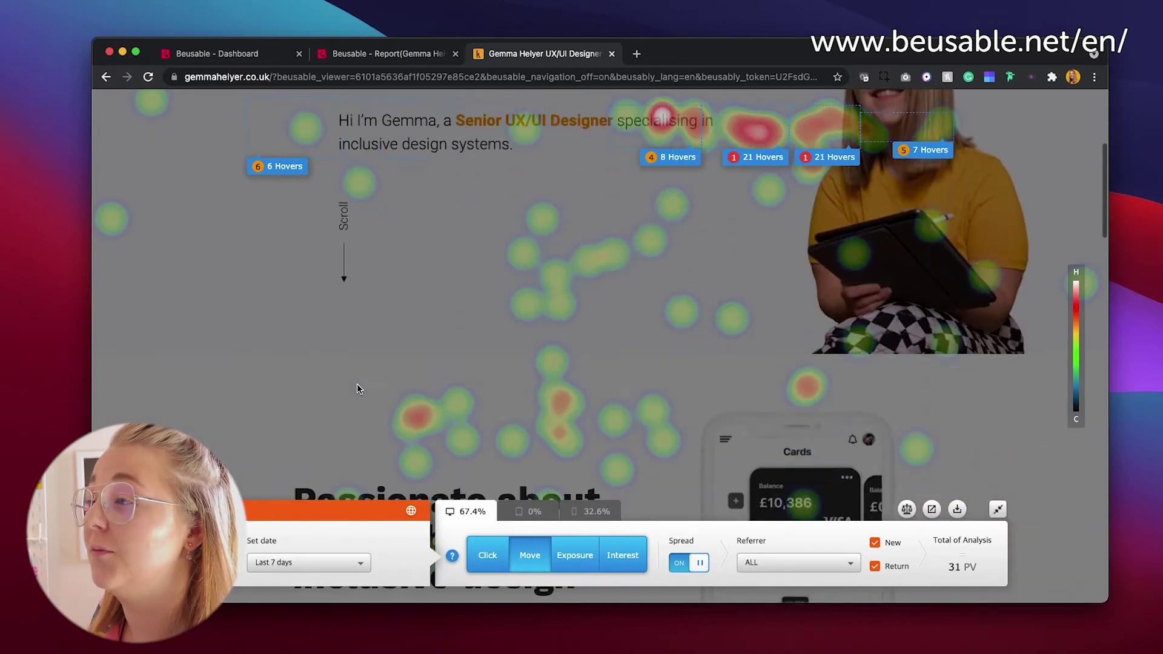
{"action": "scroll", "coordinate": [357, 383], "scroll_direction": "up", "scroll_amount": 10}
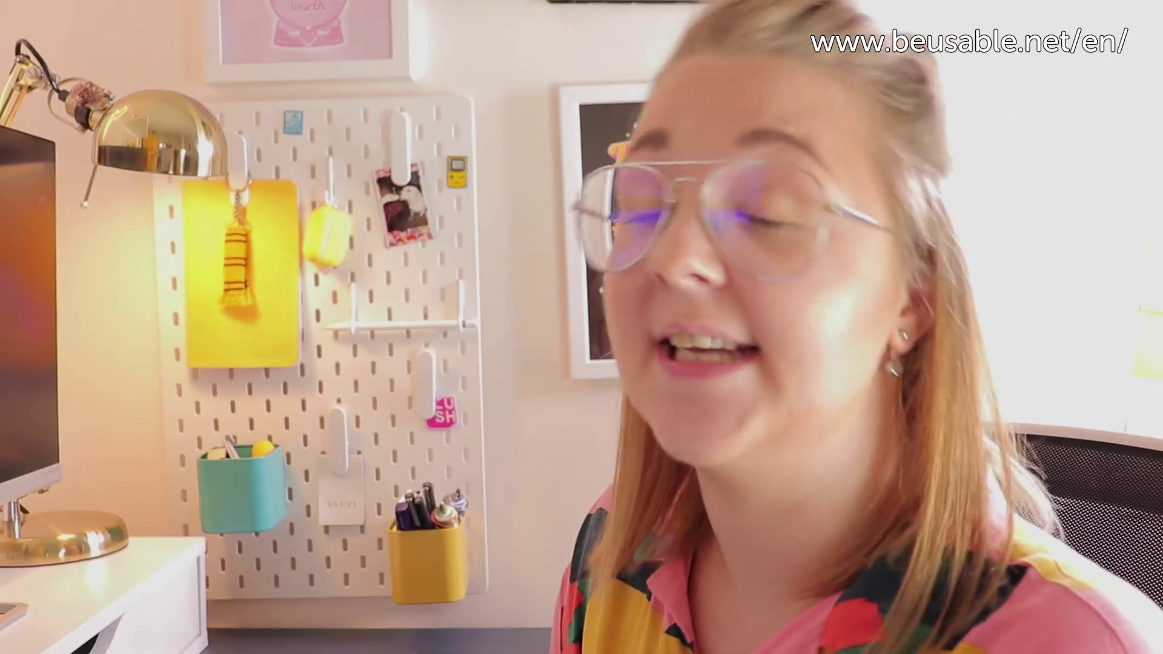
Review the Path Plot report for the average group, tracing its navigation flow sequence for all users.
{"action": "scroll", "coordinate": [860, 282], "scroll_direction": "down", "scroll_amount": 3}
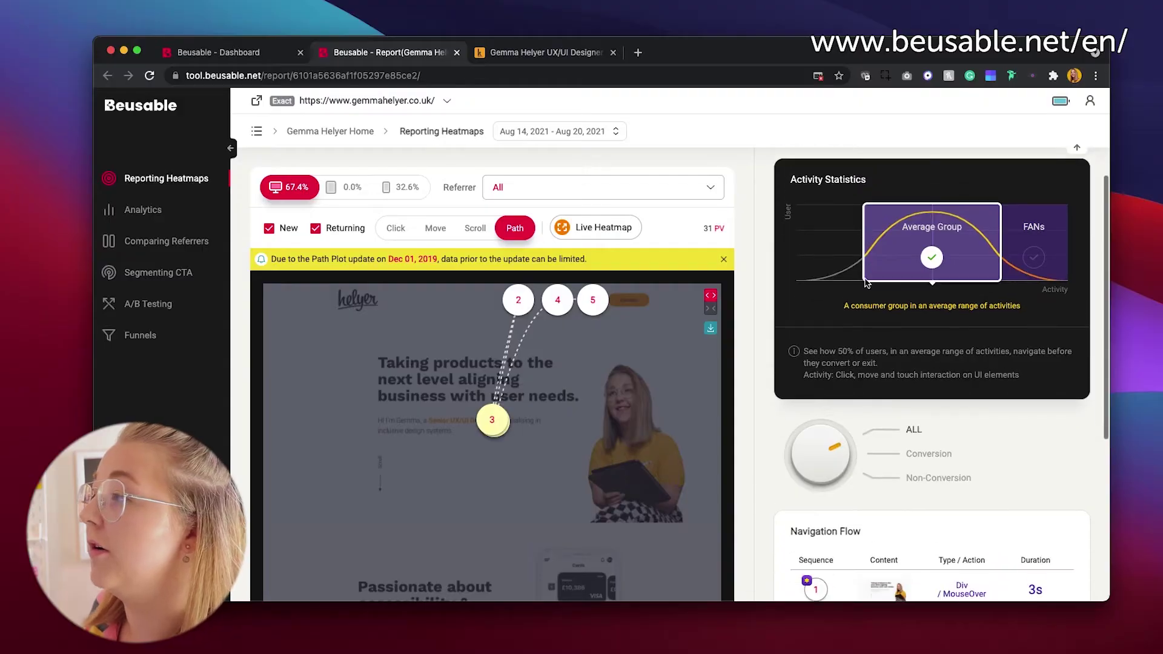
{"action": "scroll", "coordinate": [862, 283], "scroll_direction": "down", "scroll_amount": 4}
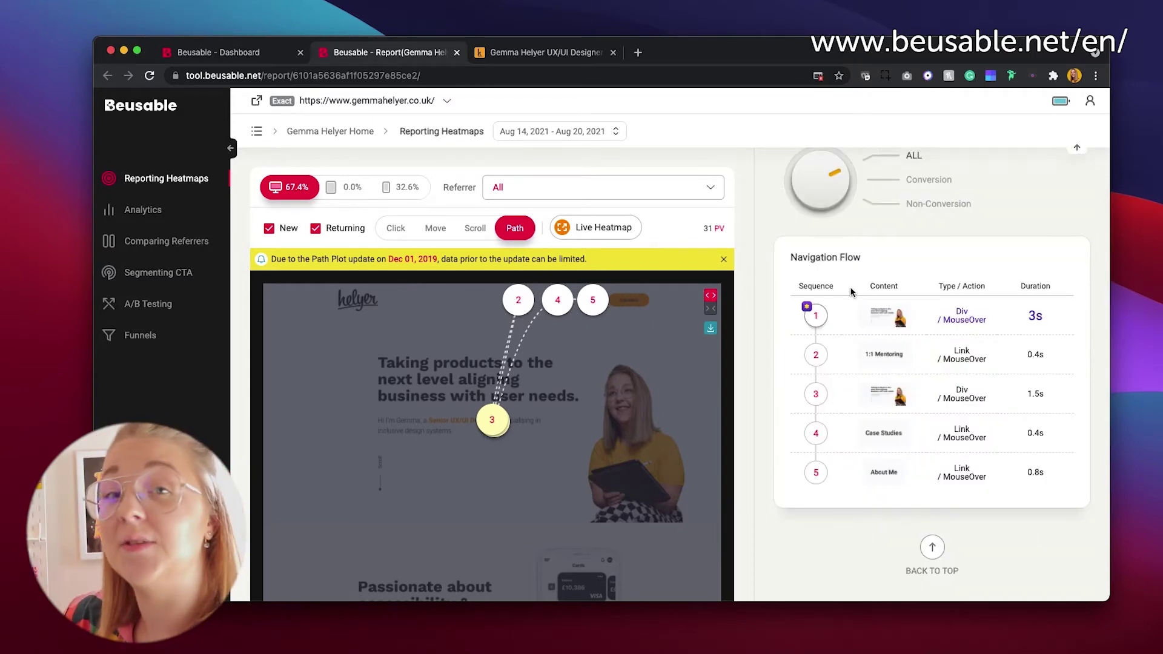
{"action": "mouse_move", "coordinate": [943, 324]}
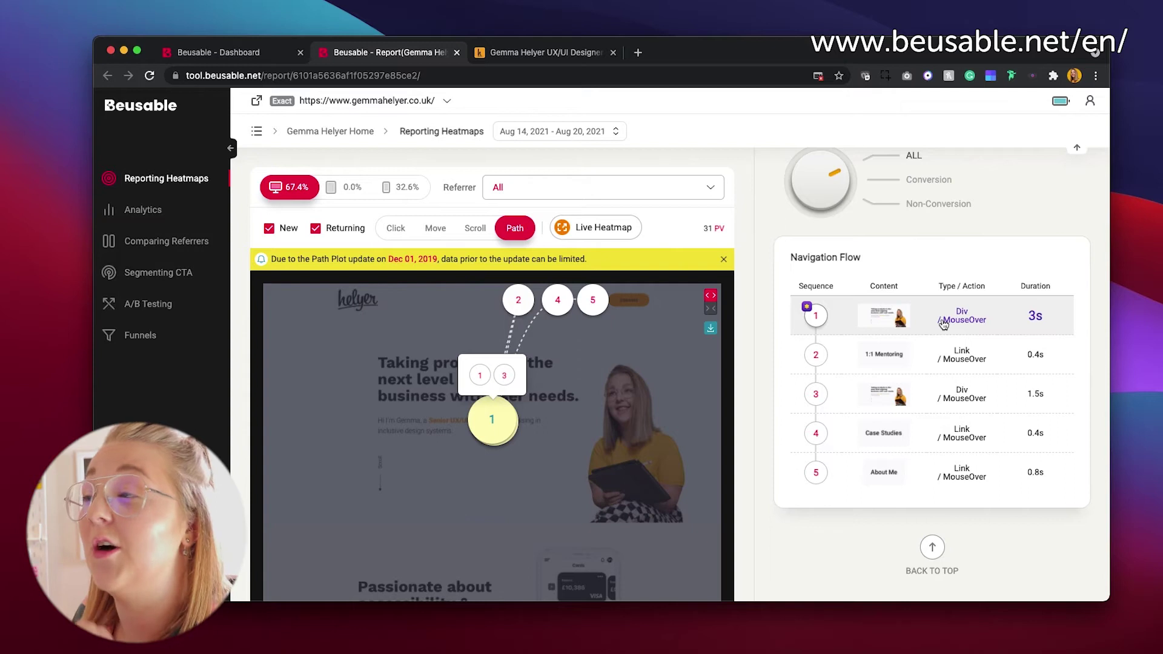
{"action": "mouse_move", "coordinate": [487, 426]}
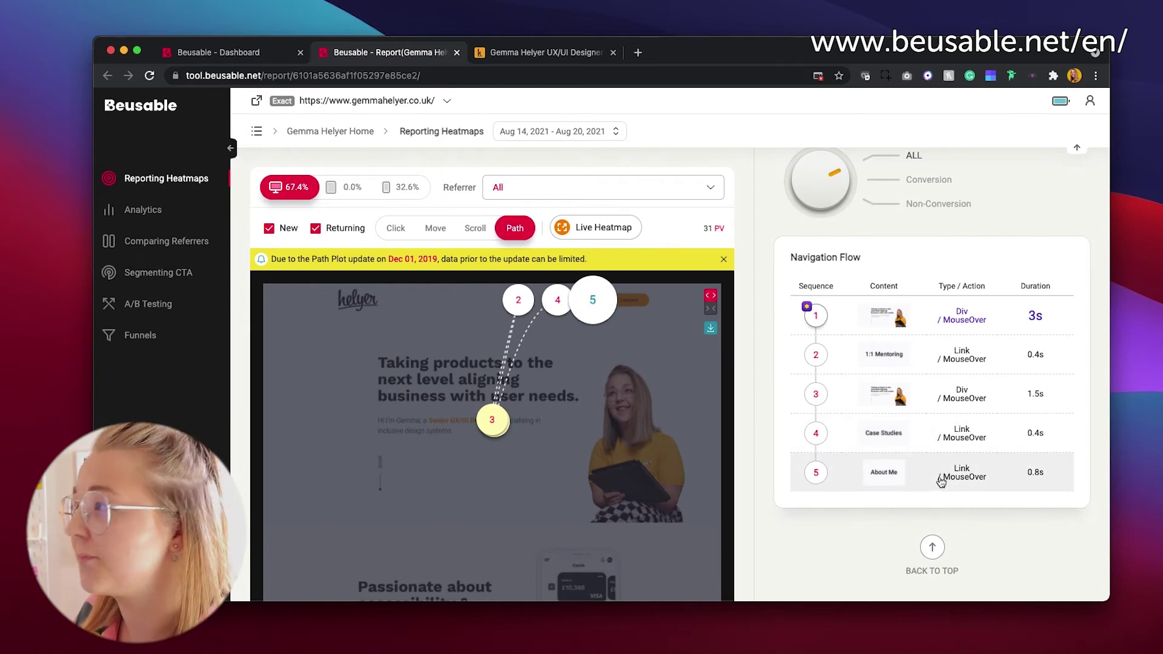
{"action": "scroll", "coordinate": [904, 463], "scroll_direction": "up", "scroll_amount": 4}
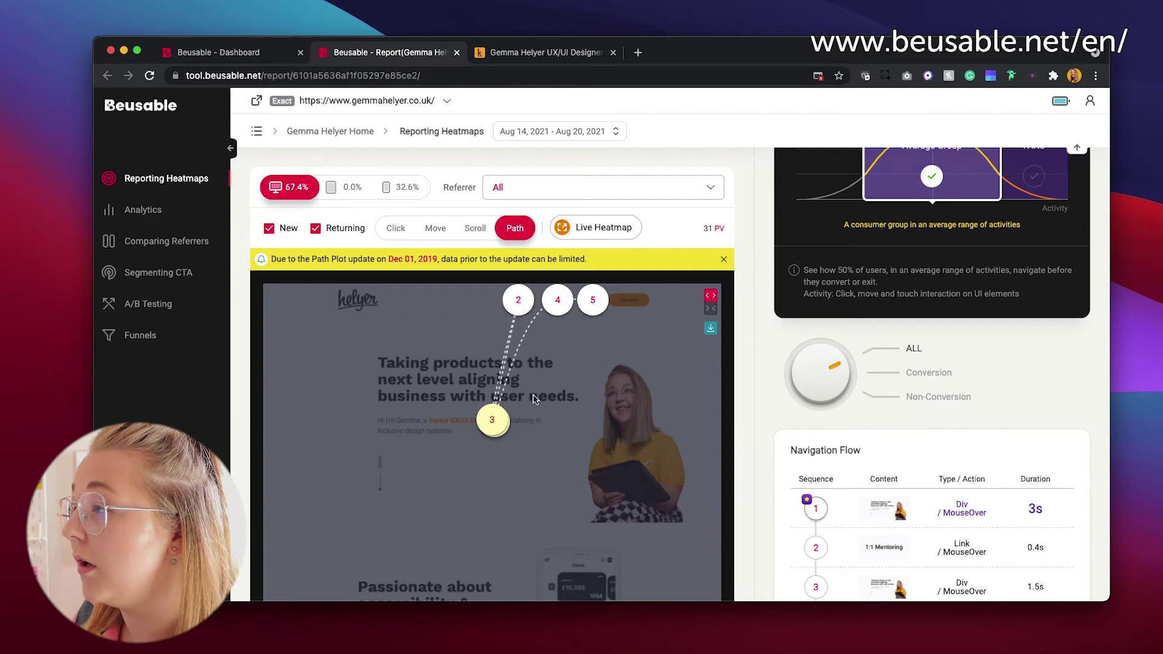
Filter the Path Plot to Conversion users and review their navigation flow sequence.
{"action": "left_click", "coordinate": [926, 378]}
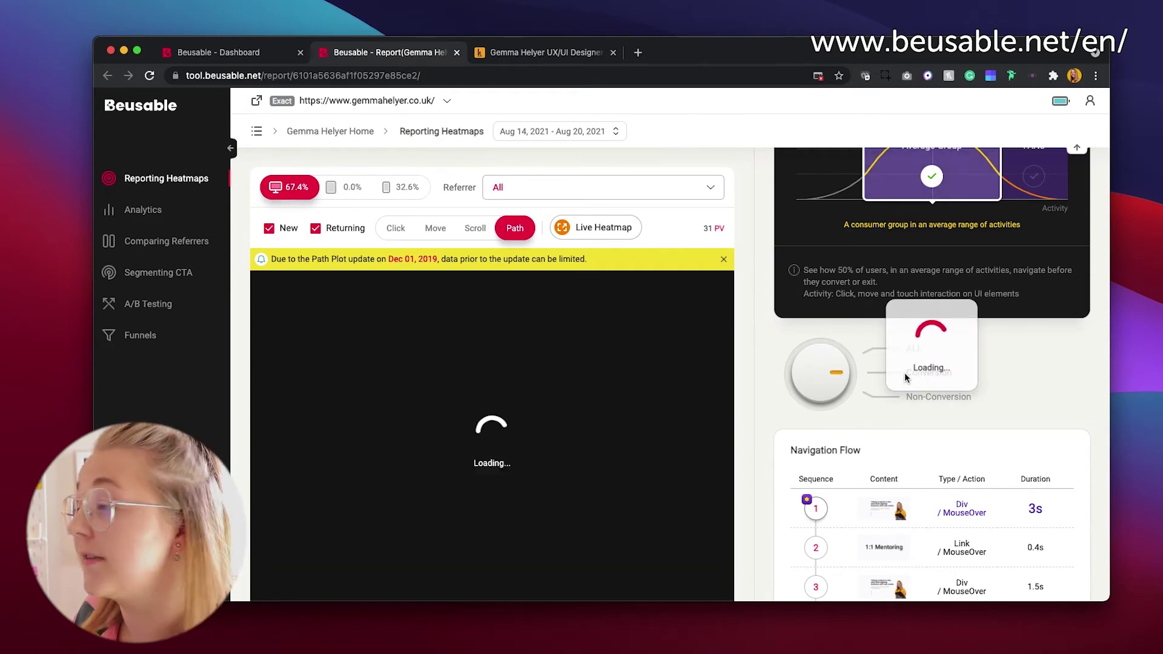
{"action": "scroll", "coordinate": [878, 345], "scroll_direction": "down", "scroll_amount": 5}
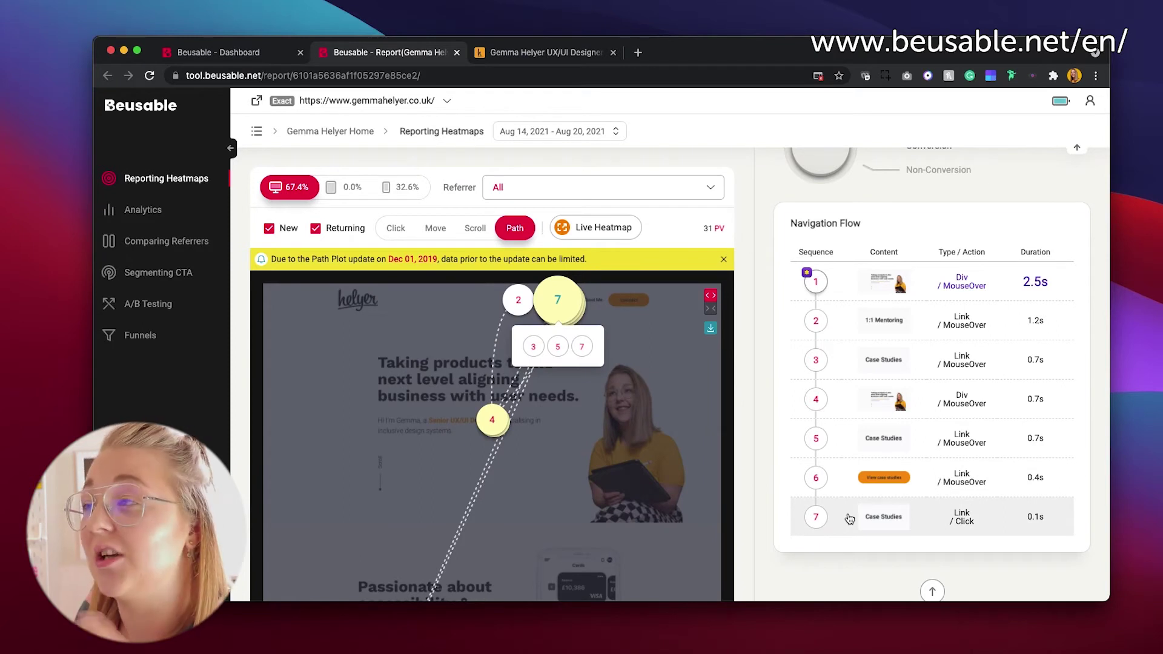
{"action": "scroll", "coordinate": [918, 230], "scroll_direction": "up", "scroll_amount": 1}
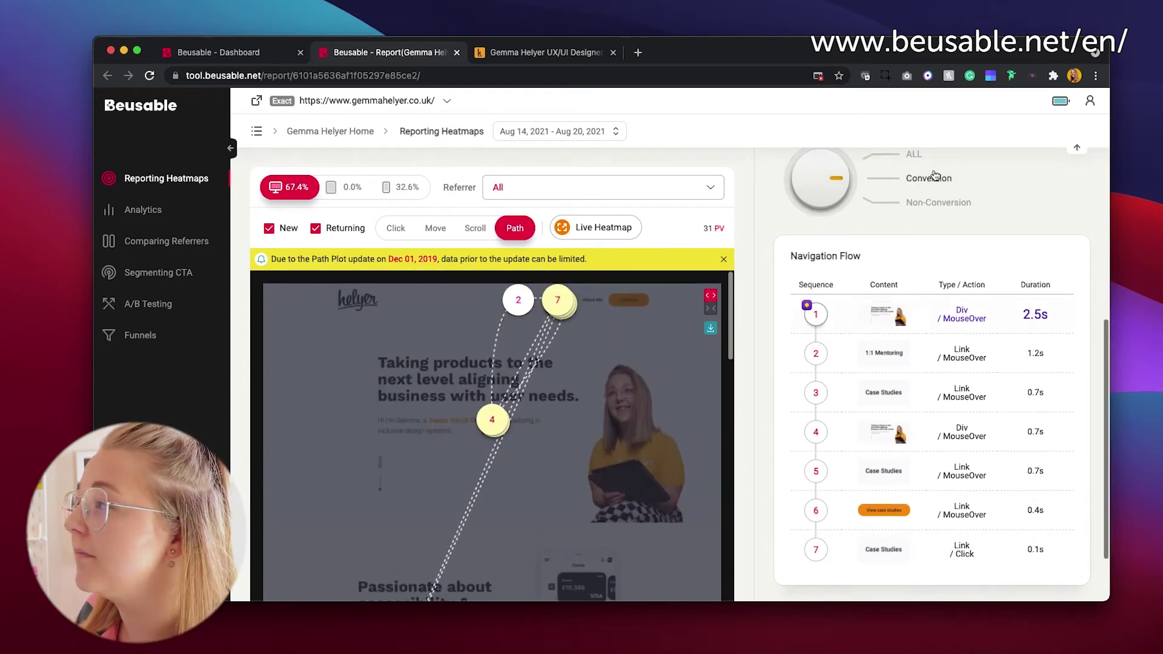
Filter the Path Plot to Non-Conversion users and examine their path down the page.
{"action": "left_click", "coordinate": [938, 205]}
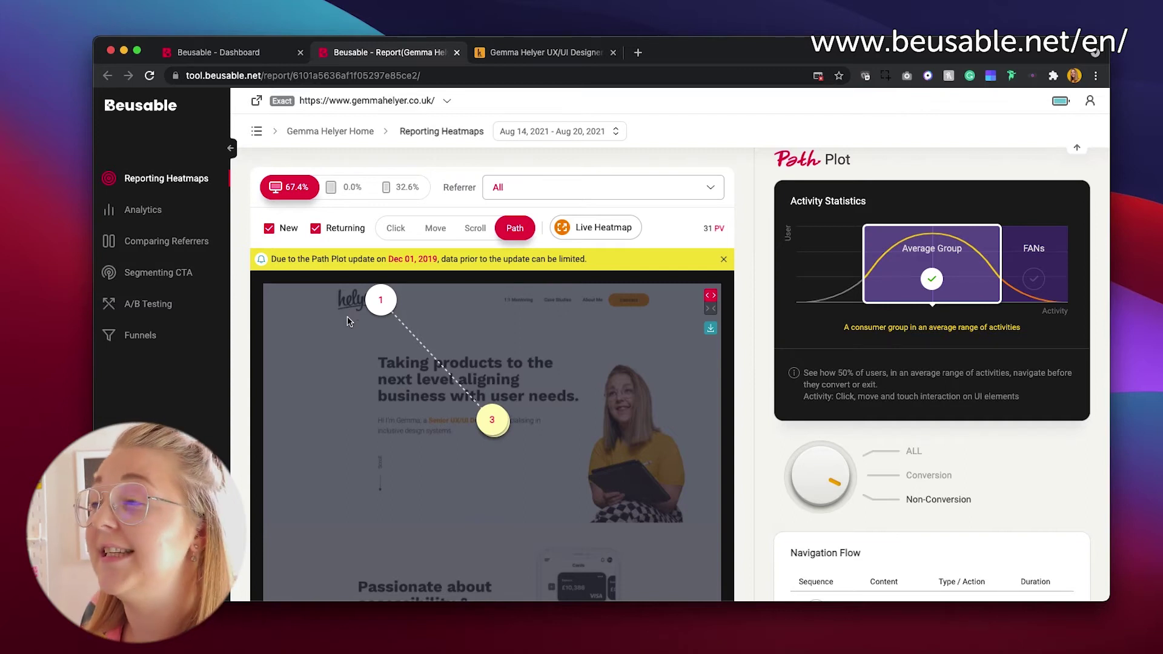
{"action": "scroll", "coordinate": [347, 317], "scroll_direction": "down", "scroll_amount": 3}
{"action": "scroll", "coordinate": [347, 317], "scroll_direction": "down", "scroll_amount": 5}
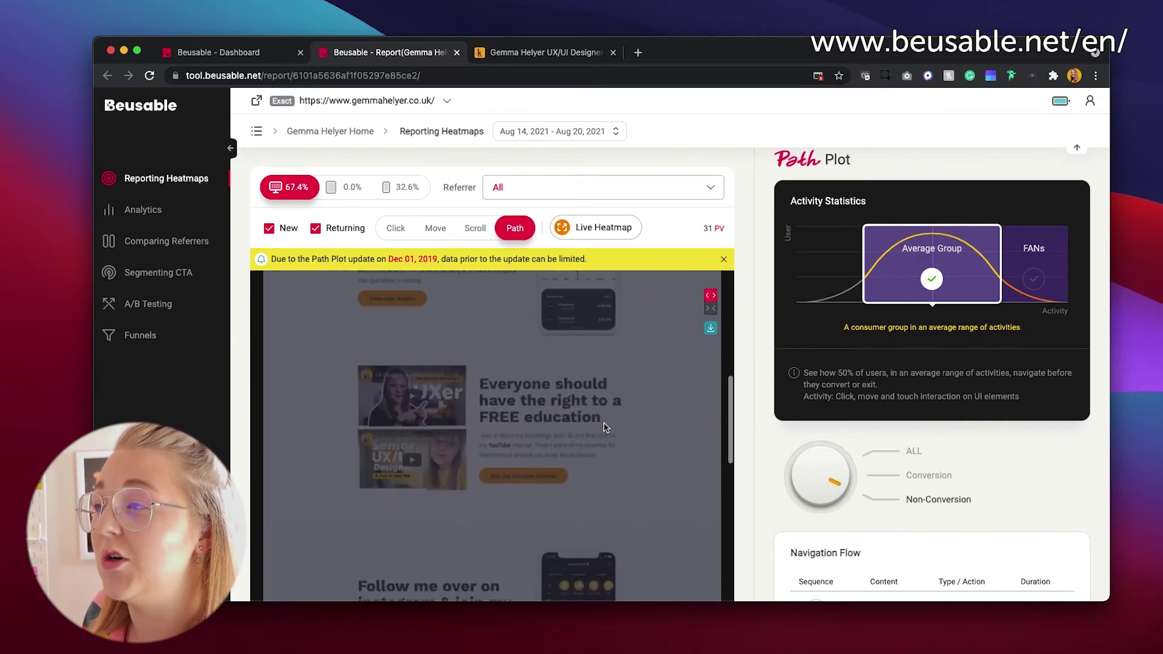